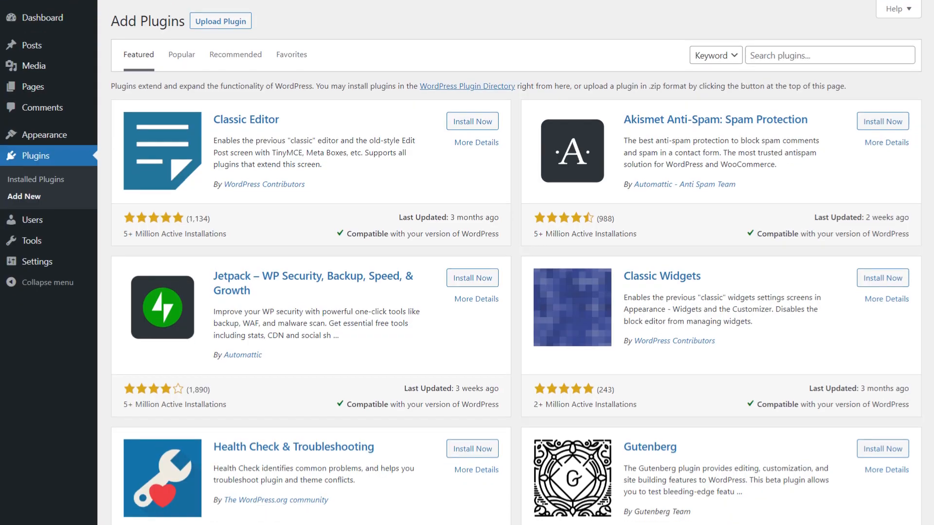
scroll(467, 262, down, 5)
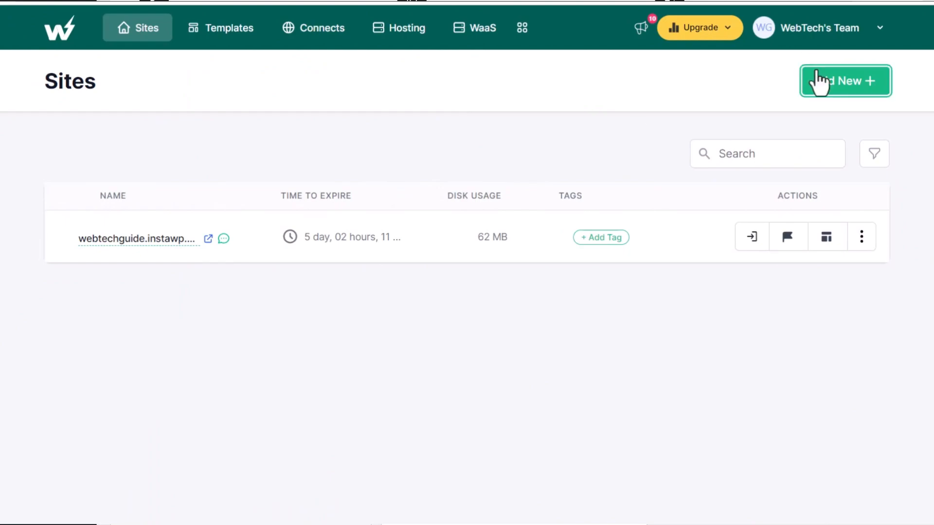
Start a new site from scratch and select Wordfence for security and Ninja Forms for forms
click(821, 81)
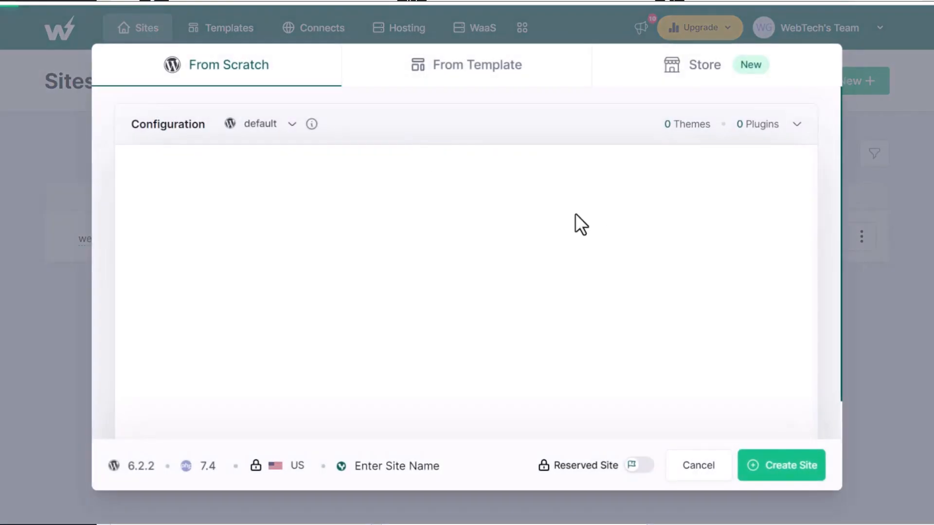
click(343, 197)
click(194, 222)
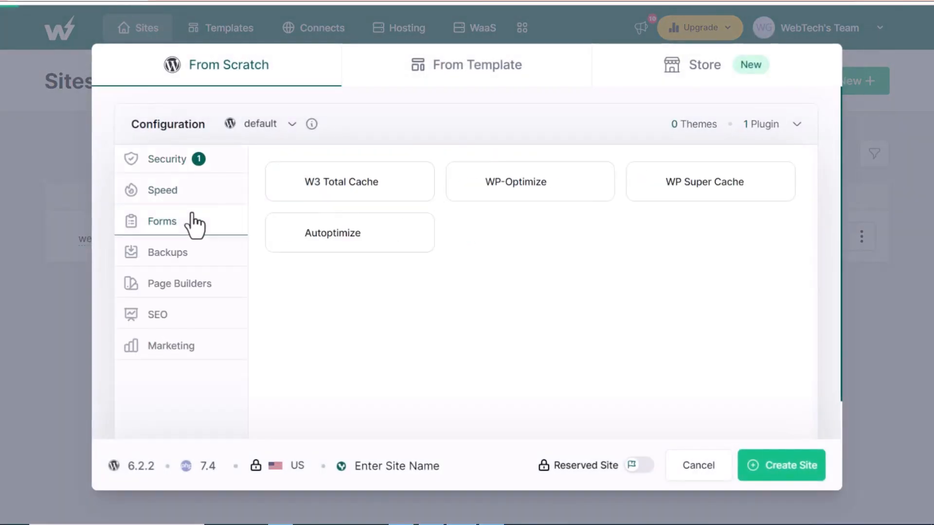
click(280, 232)
Add Everest Backup for backups, Visual Composer as page builder and Rank Math SEO for SEO to the site configuration
click(206, 262)
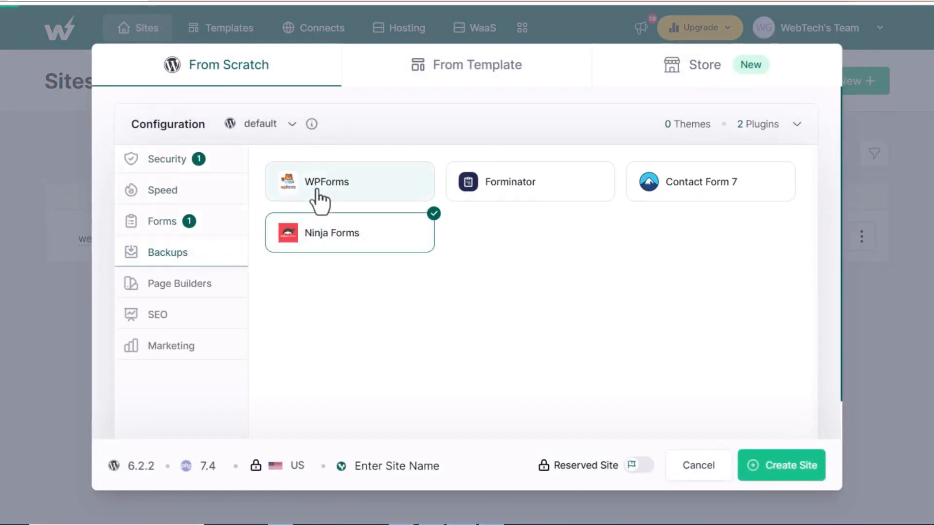
click(314, 192)
click(199, 291)
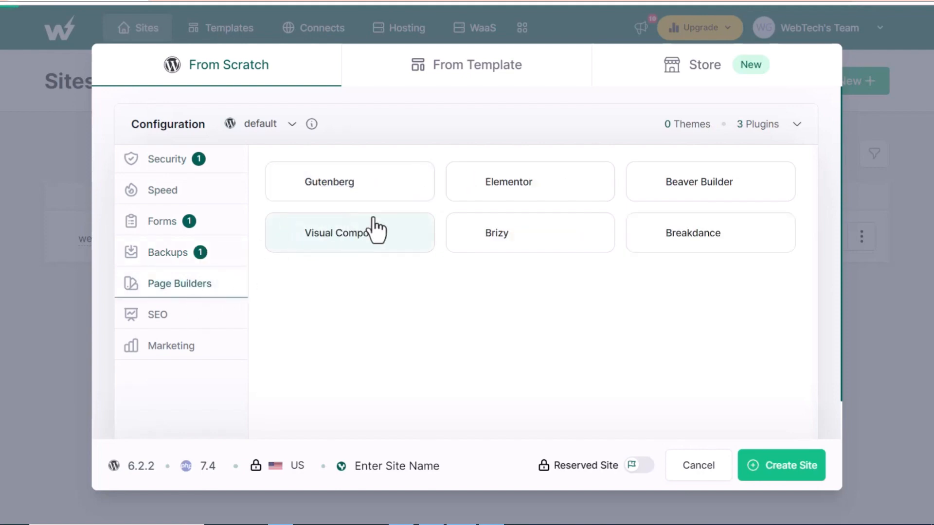
click(375, 229)
click(244, 316)
click(525, 182)
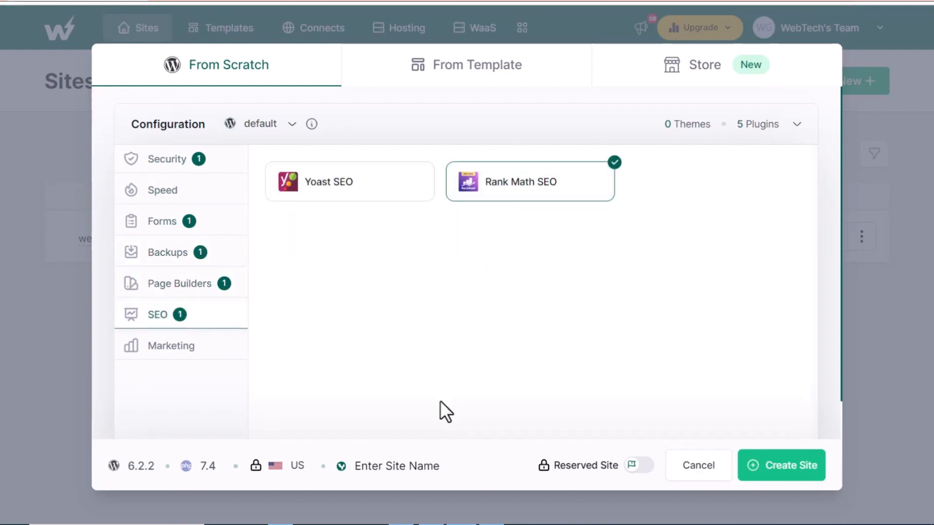
Name the site webtechguide and create it
click(385, 466)
text(webtechguide)
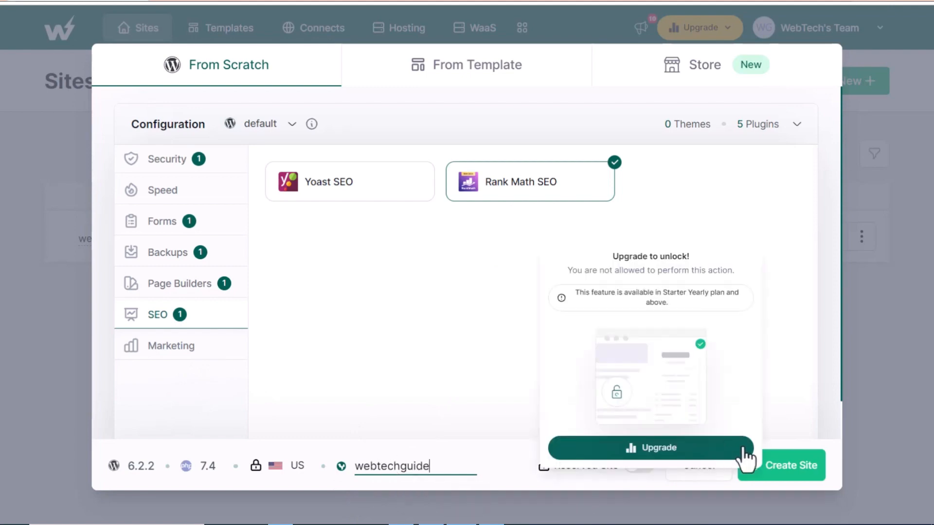
click(786, 467)
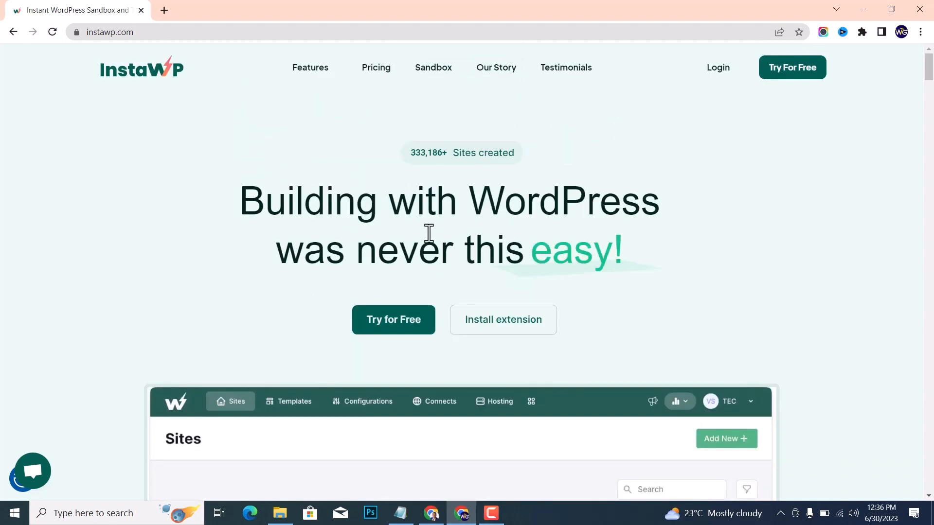
Examine the InstaWP pricing page, comparing the prices and included features of the Free, Personal, Professional and Agency plans
click(369, 86)
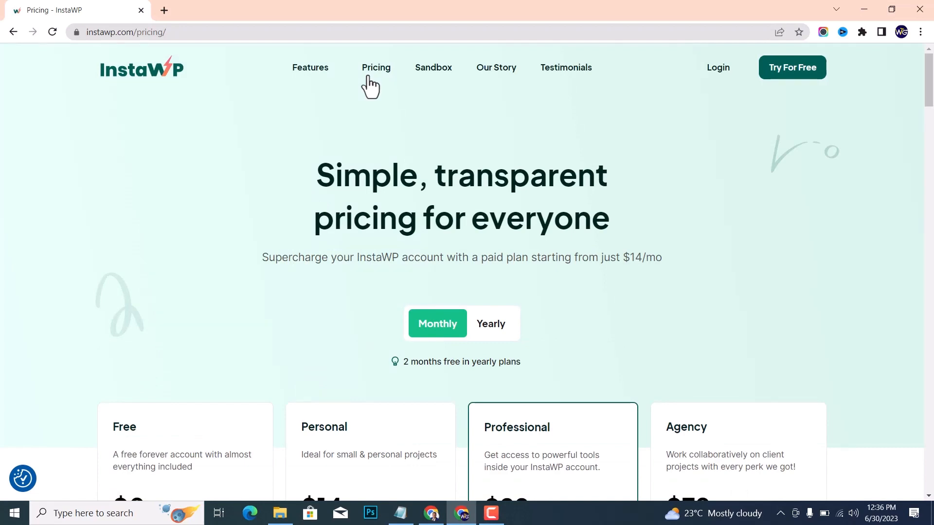
scroll(343, 180, down, 4)
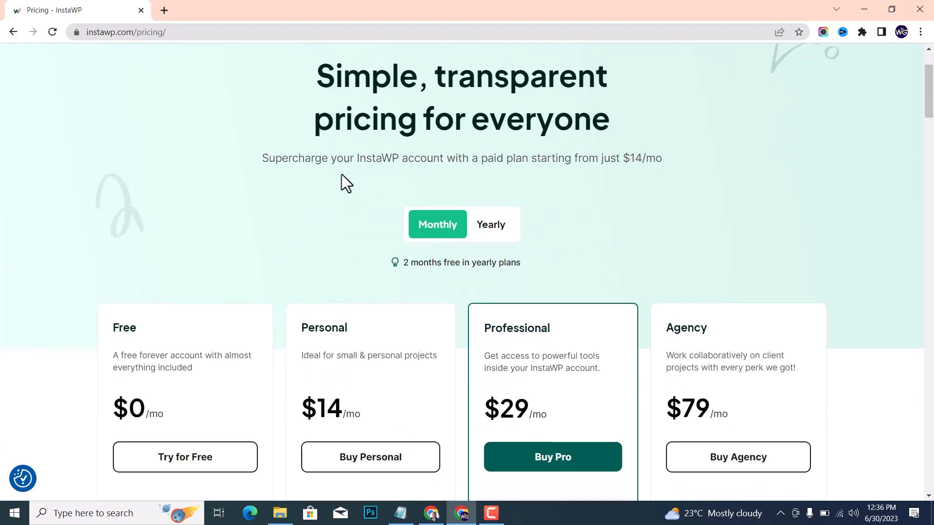
scroll(343, 181, down, 1)
scroll(110, 291, down, 2)
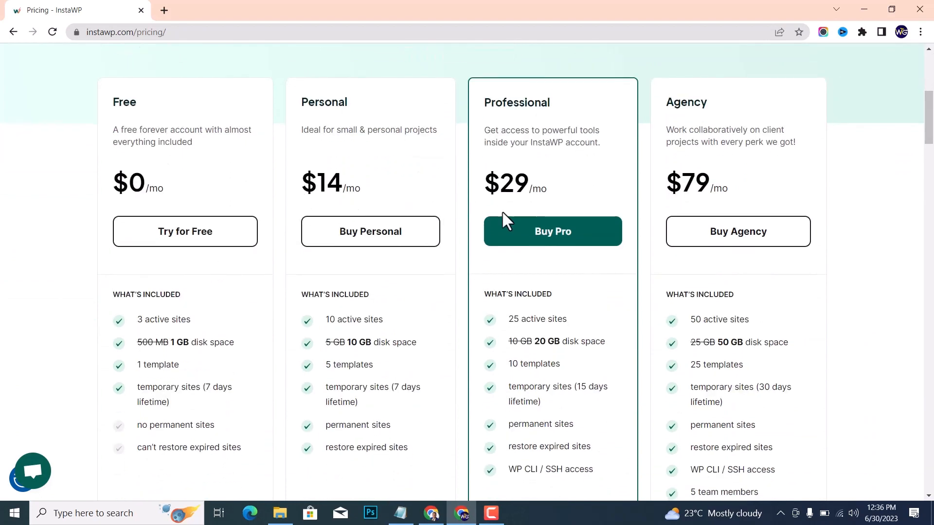
scroll(690, 212, down, 1)
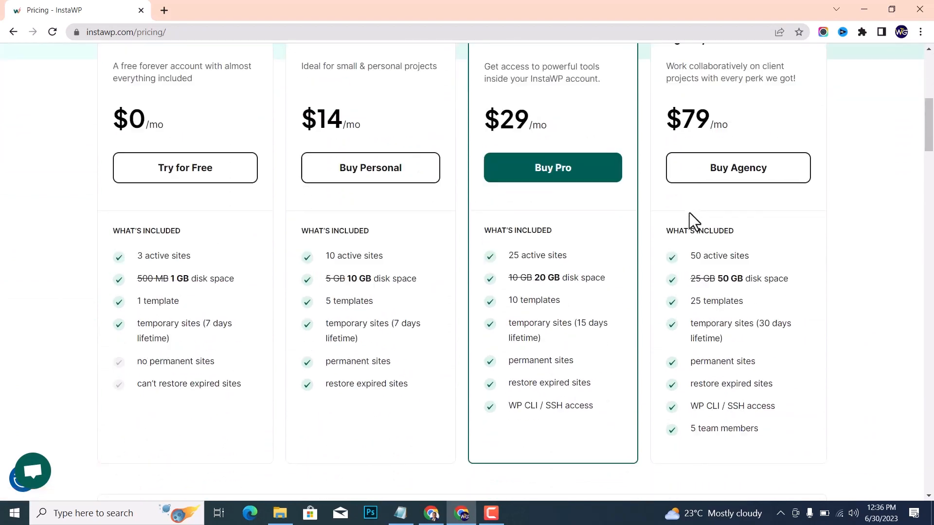
scroll(690, 213, up, 8)
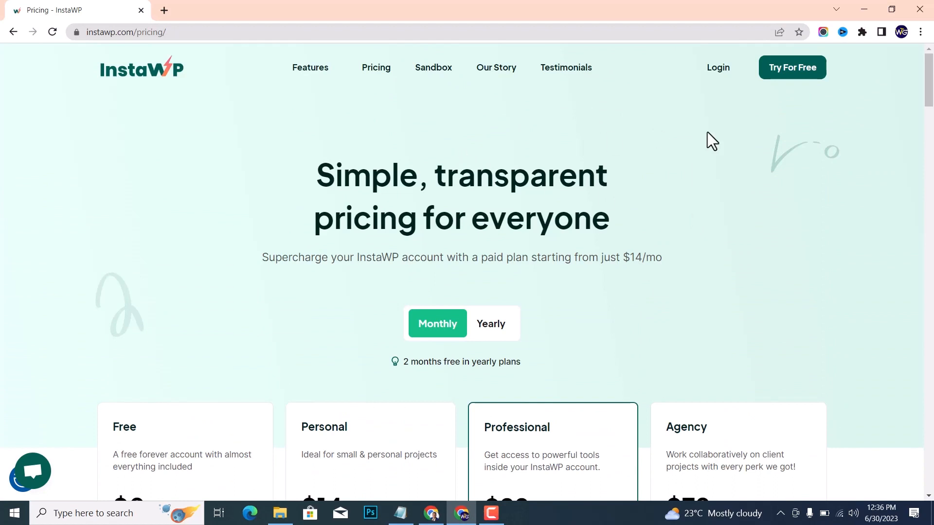
Start the free trial, review the new-site setup form and proceed to creating a free account
click(788, 83)
scroll(401, 287, down, 1)
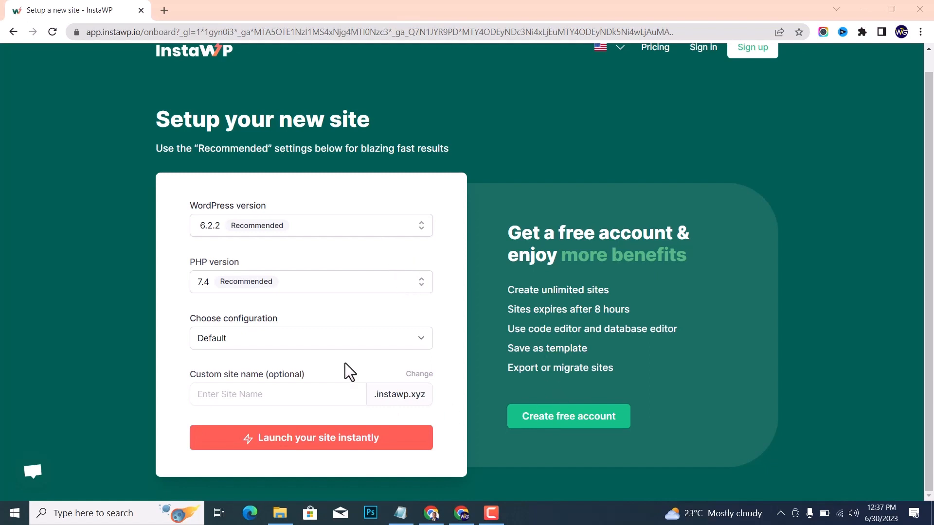
scroll(329, 325, up, 1)
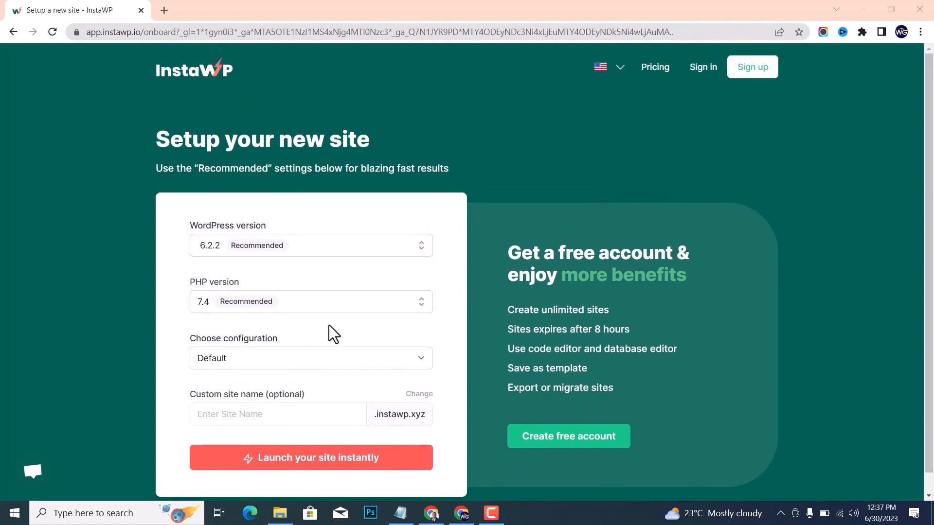
click(558, 443)
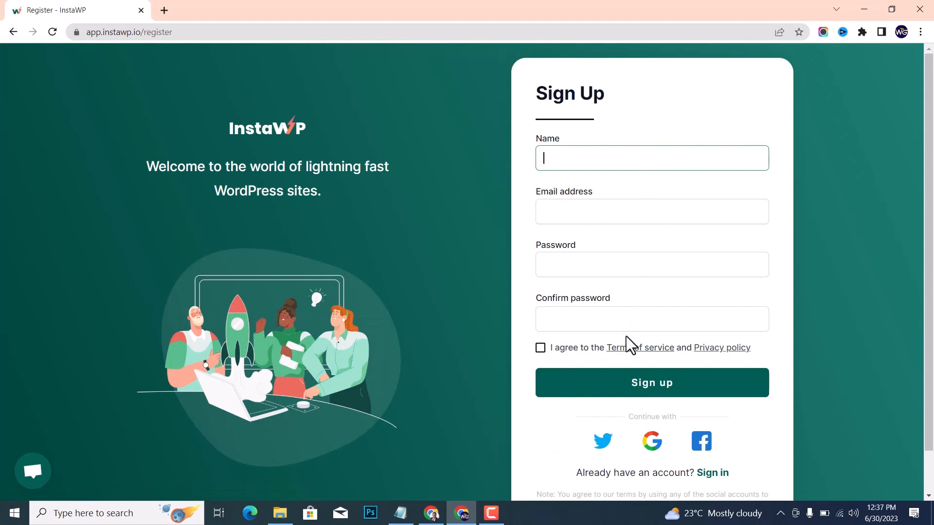
Look over the name, email and password fields of the registration form, but sign up with a Google account instead
click(650, 156)
click(559, 211)
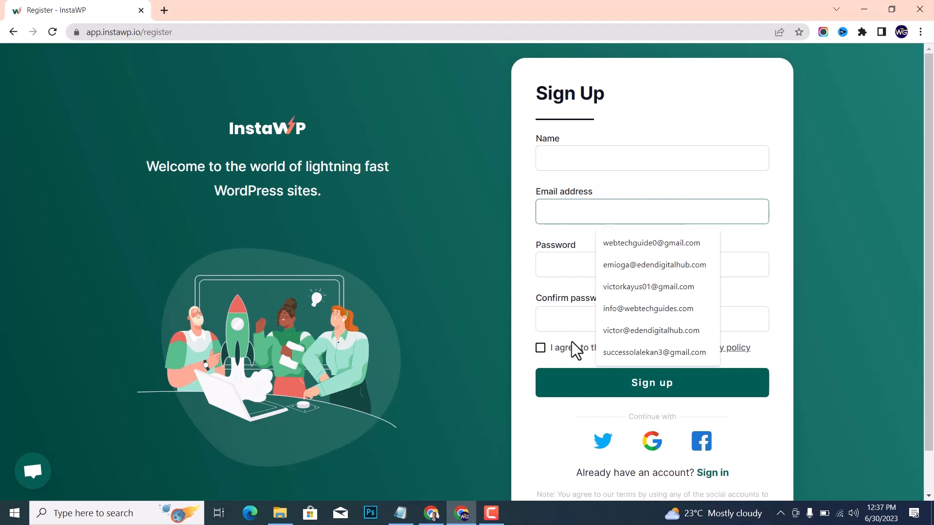
click(531, 281)
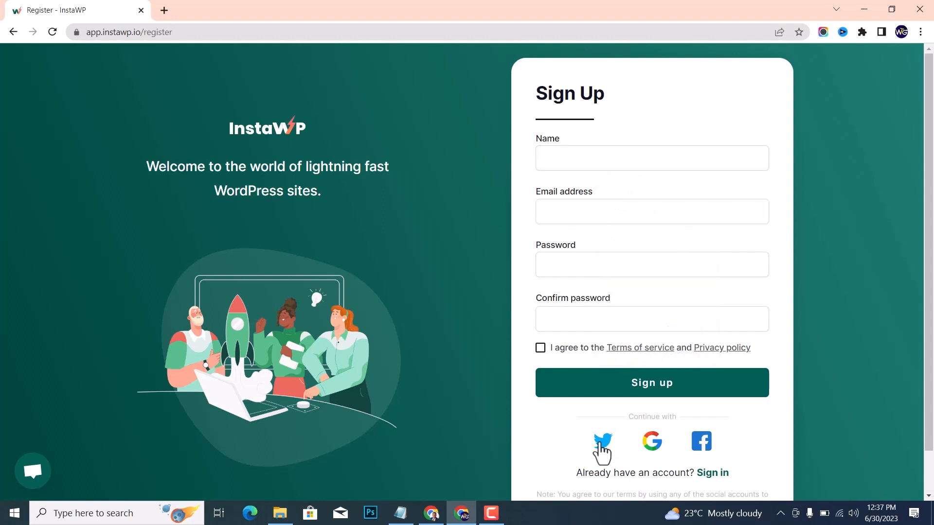
click(658, 446)
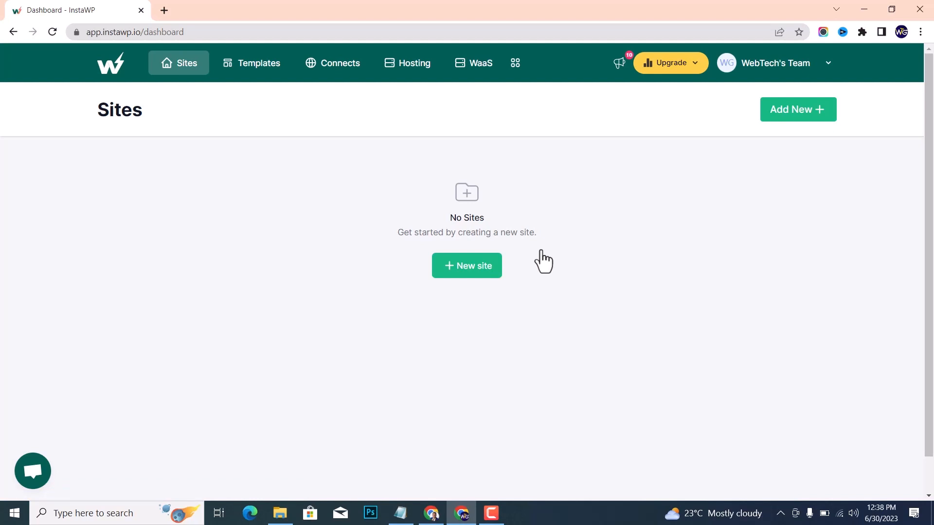
Begin a new site, check the template and store options, and return to building it from scratch
click(469, 270)
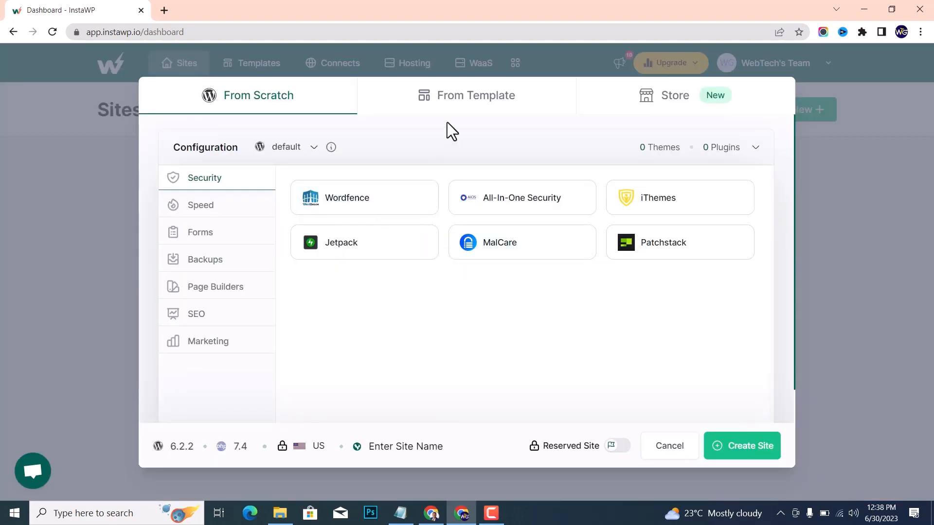
click(489, 104)
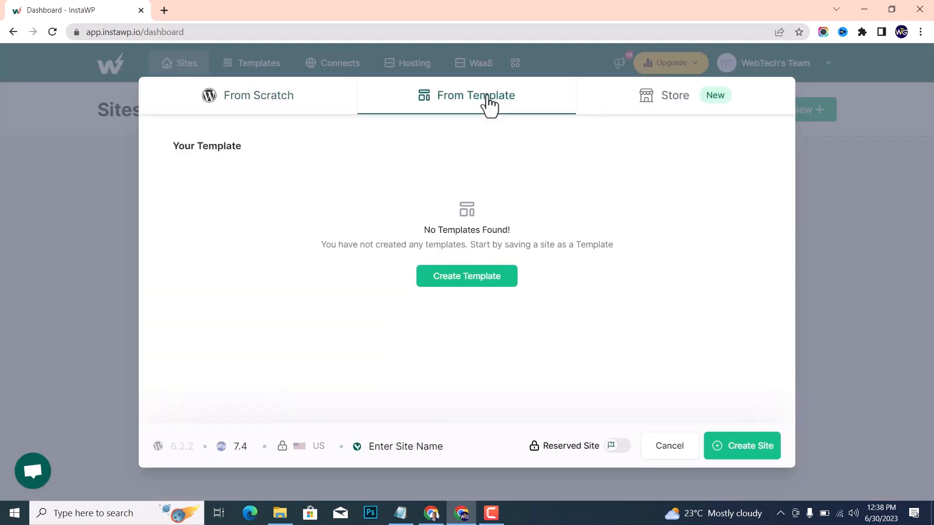
click(660, 103)
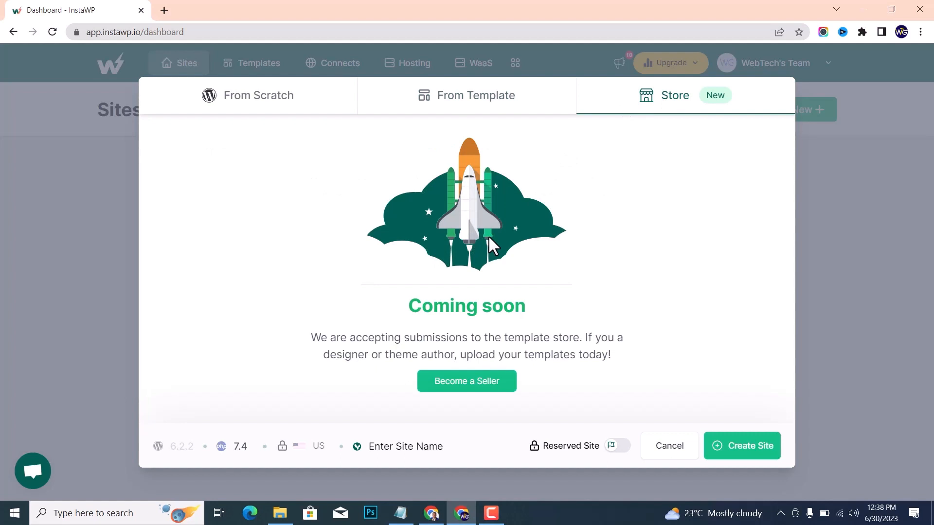
click(276, 97)
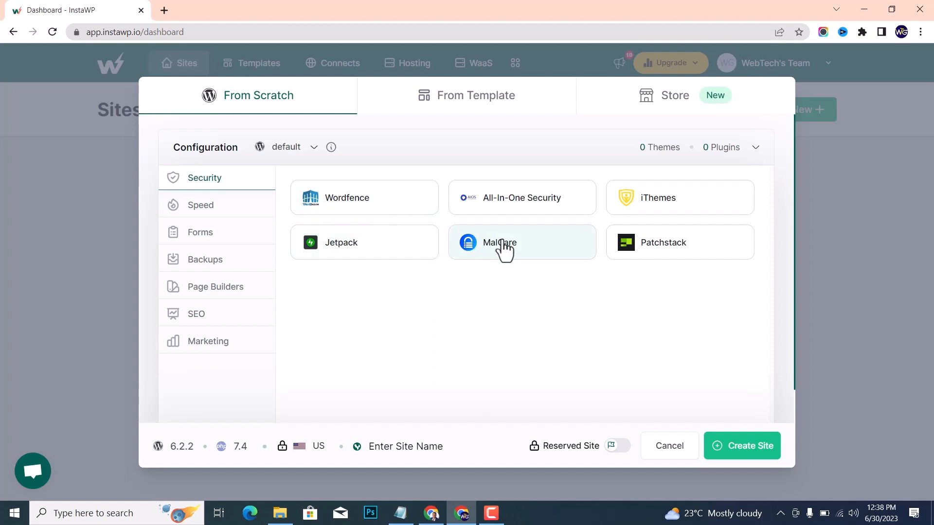
Select Jetpack as the security plugin and WP-Optimize as the speed plugin for the new site
click(361, 240)
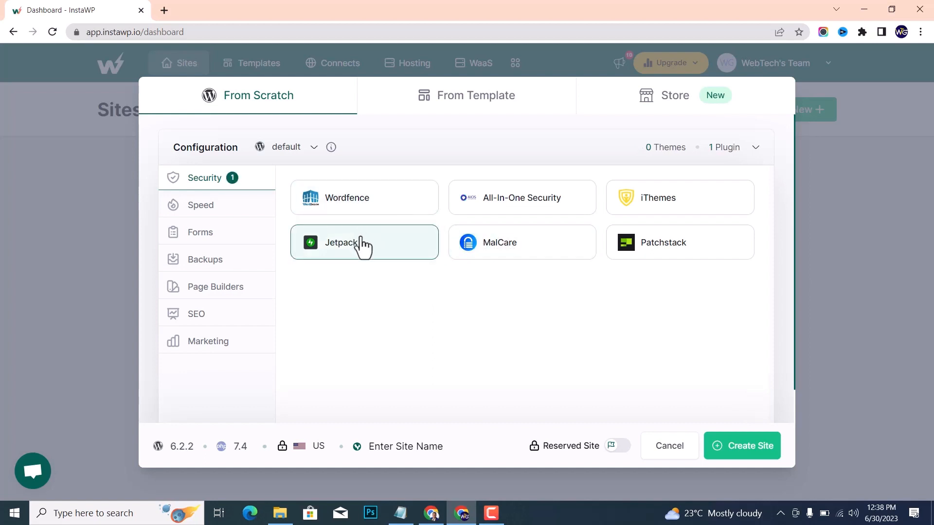
click(197, 214)
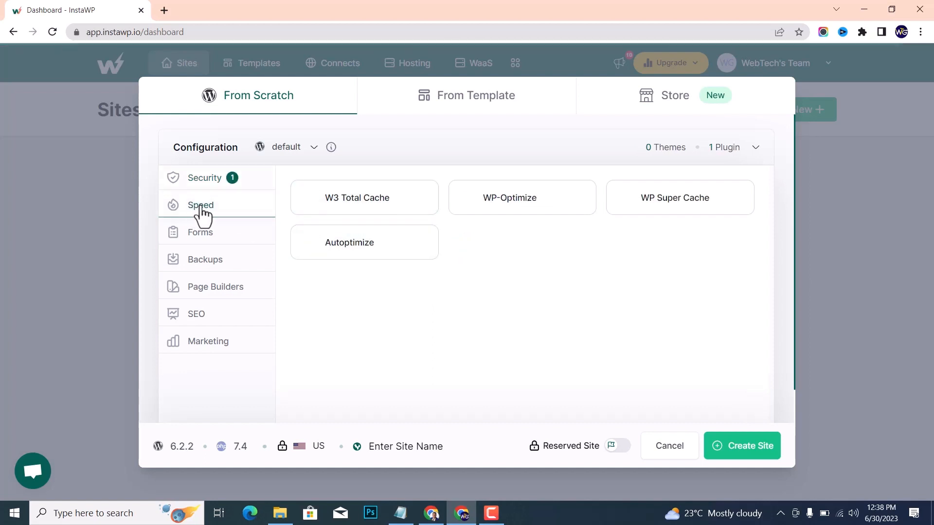
click(494, 200)
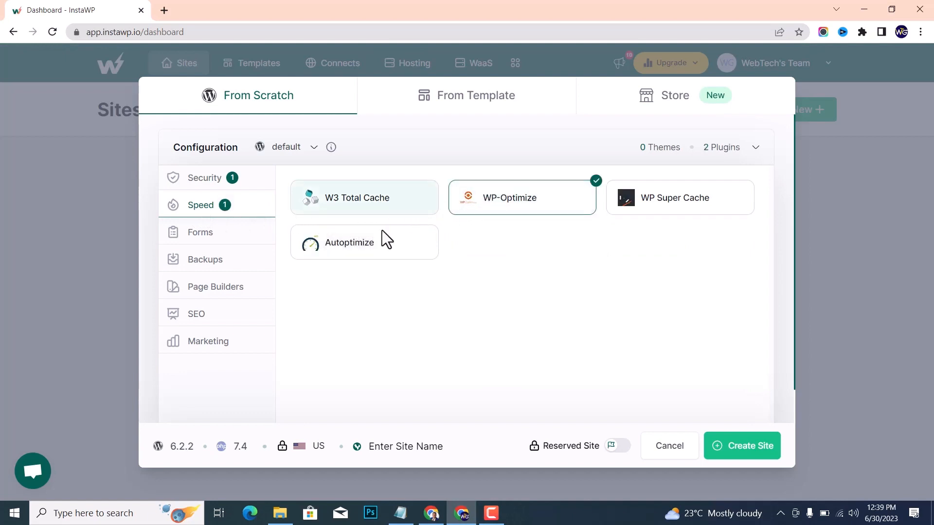
Select Contact Form 7 as the forms plugin and UpdraftPlus as the backup plugin
click(215, 240)
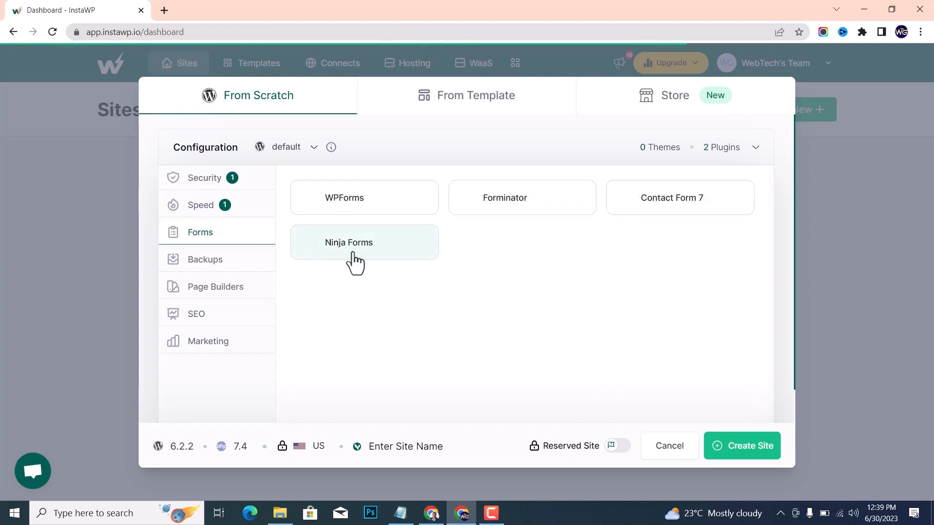
click(690, 209)
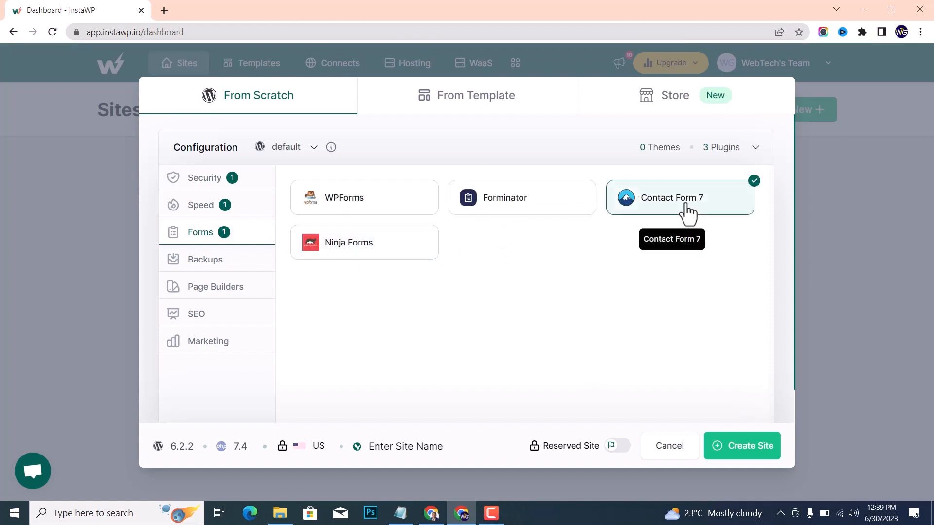
click(191, 267)
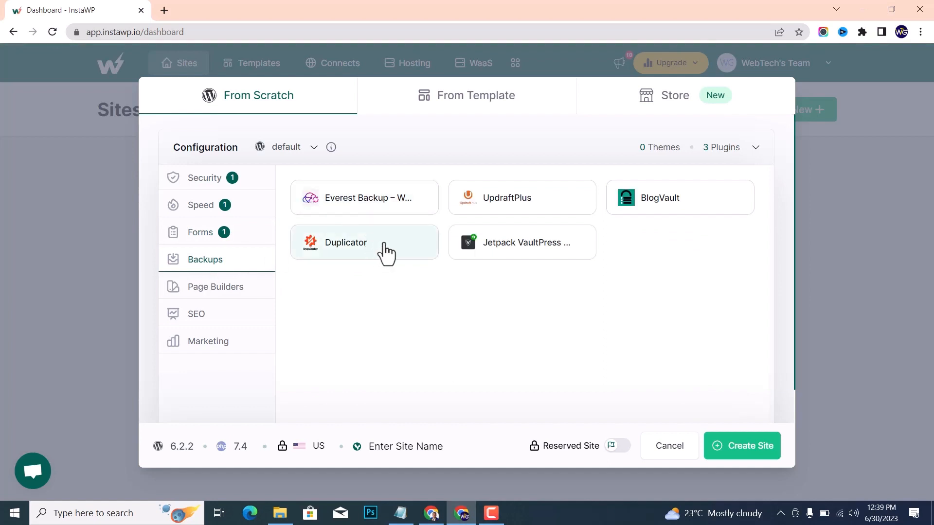
click(509, 198)
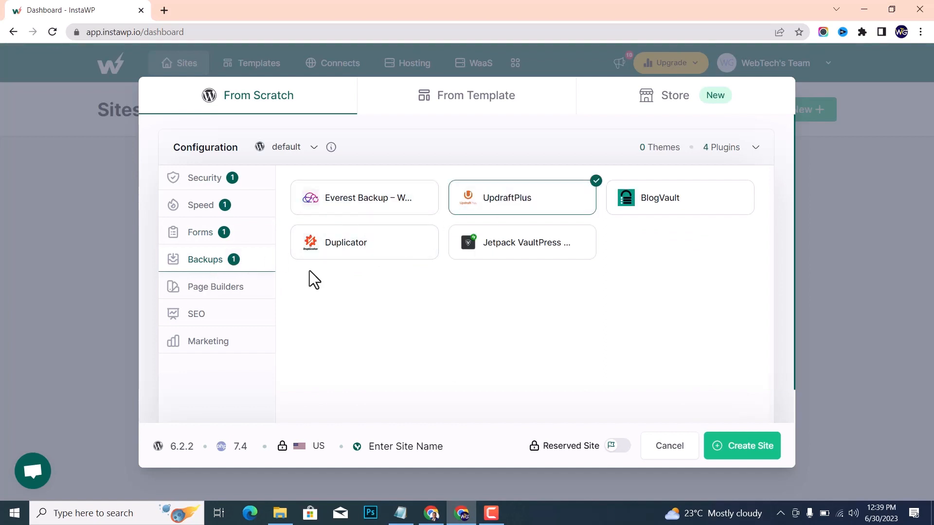
Select Elementor as the page builder and Yoast SEO as the SEO plugin, and bring up the marketing plugins
click(204, 292)
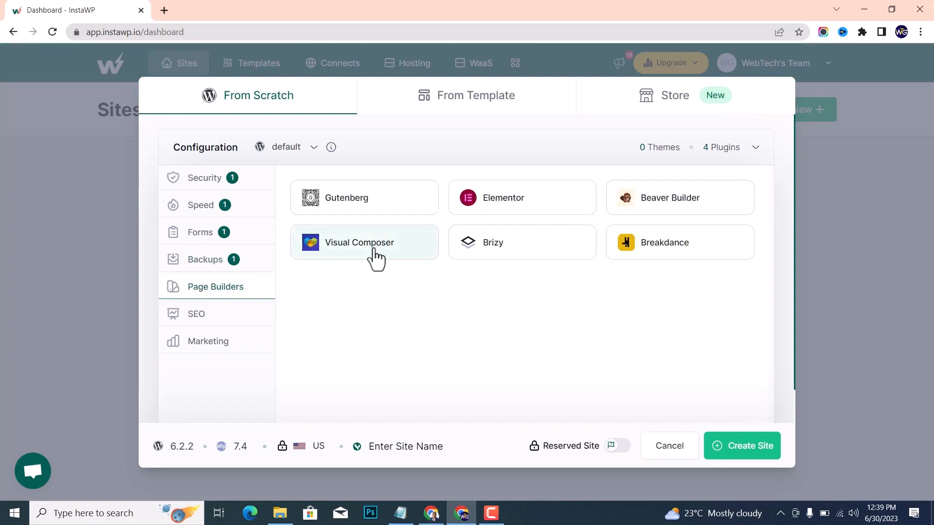
click(476, 214)
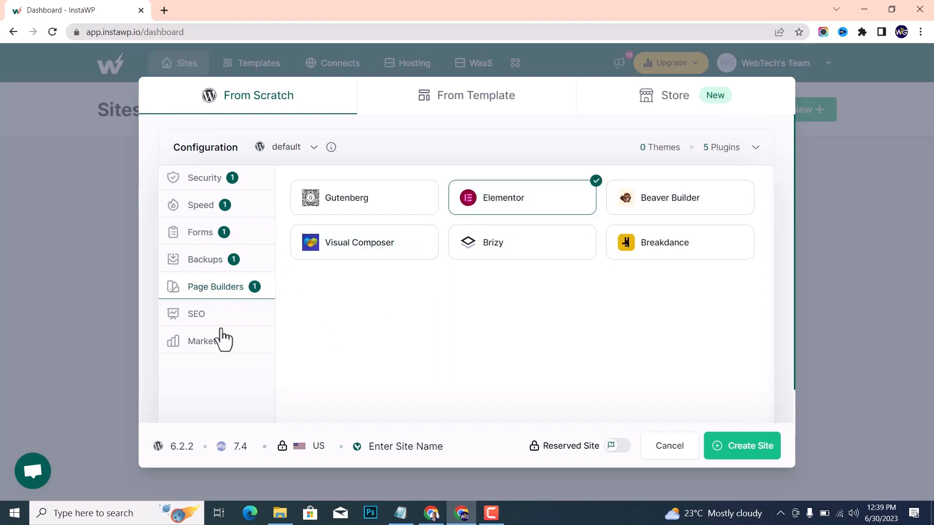
click(243, 312)
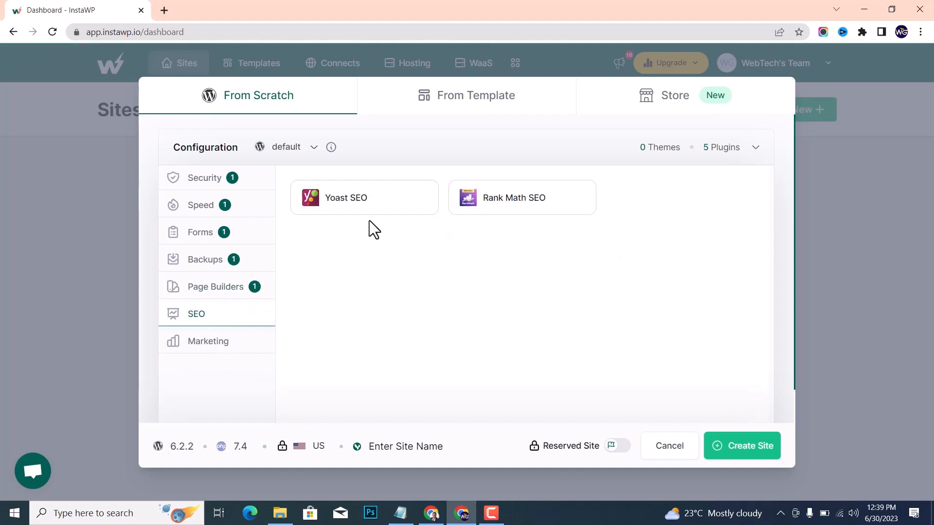
click(359, 209)
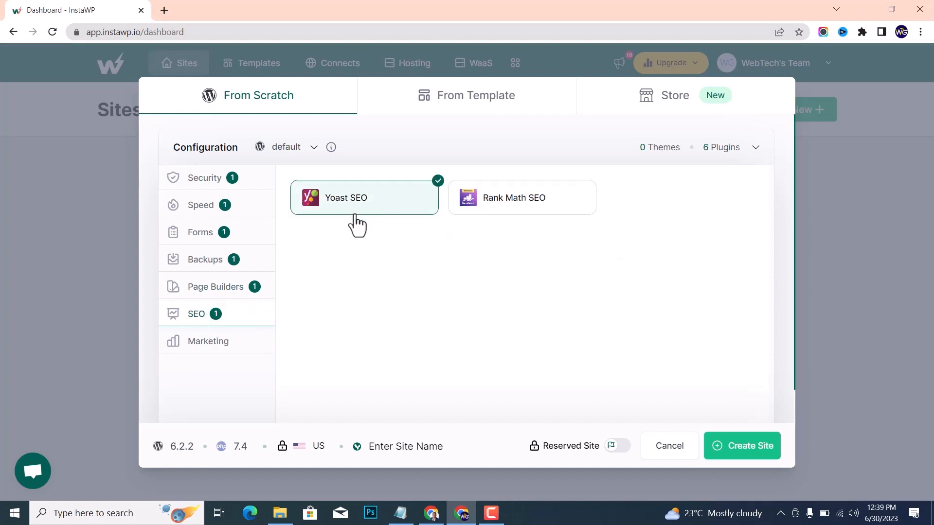
click(199, 347)
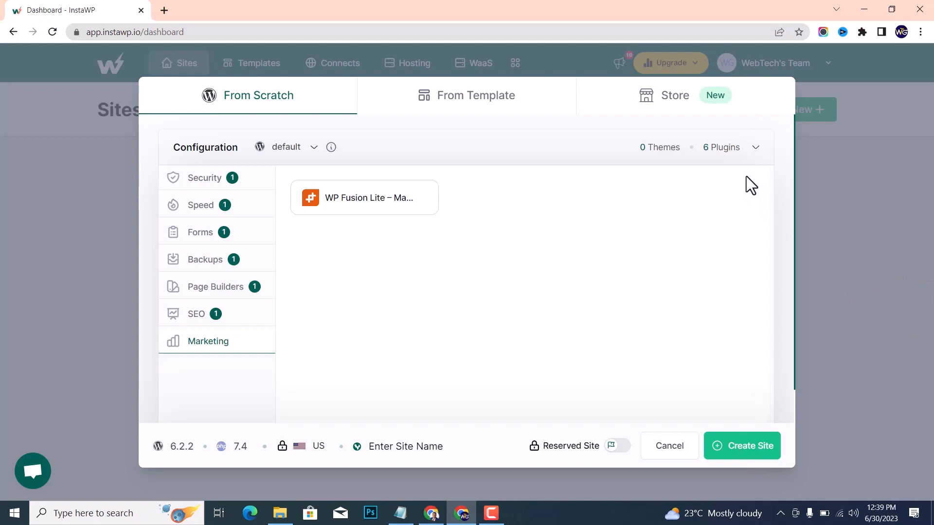
Name the new site webtechguide and create it
click(428, 446)
text(webtechguide)
click(757, 452)
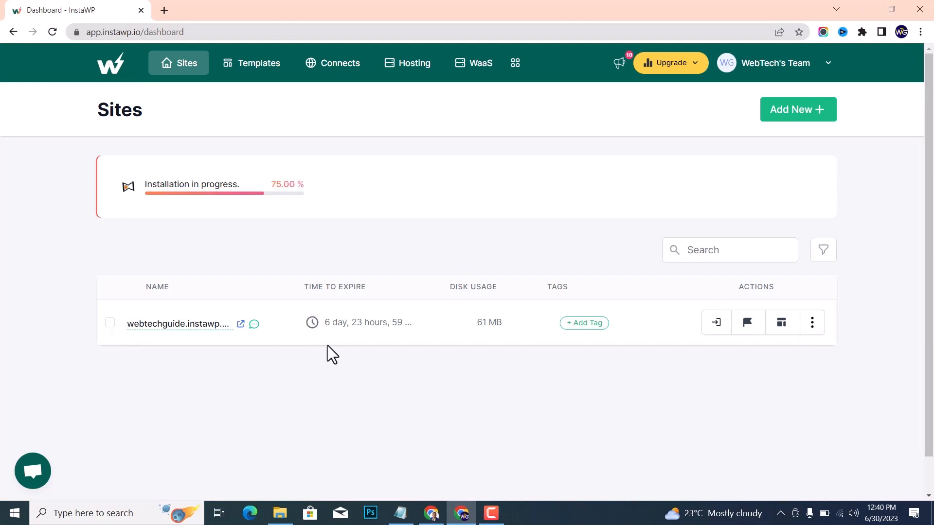
View the new site's front page at webtechguide.instawp.xyz and return to the InstaWP dashboard
scroll(327, 353, down, 1)
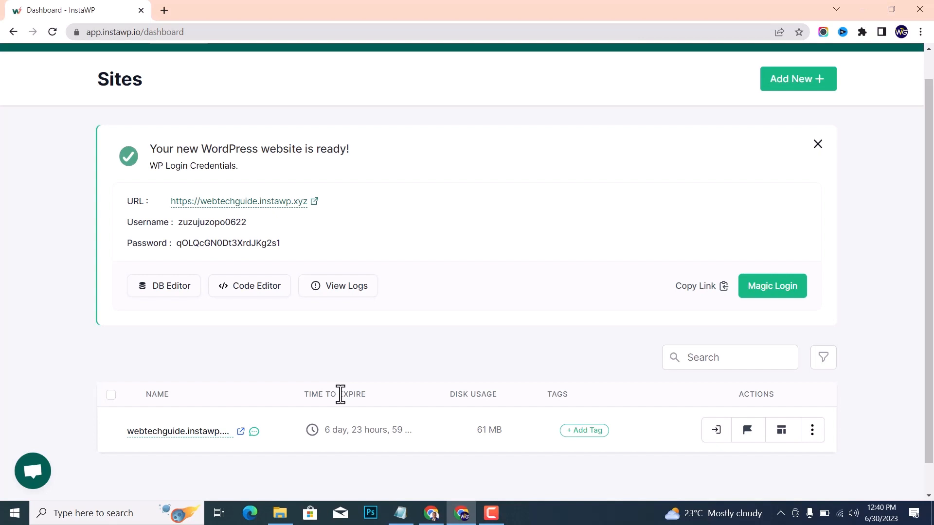
click(315, 202)
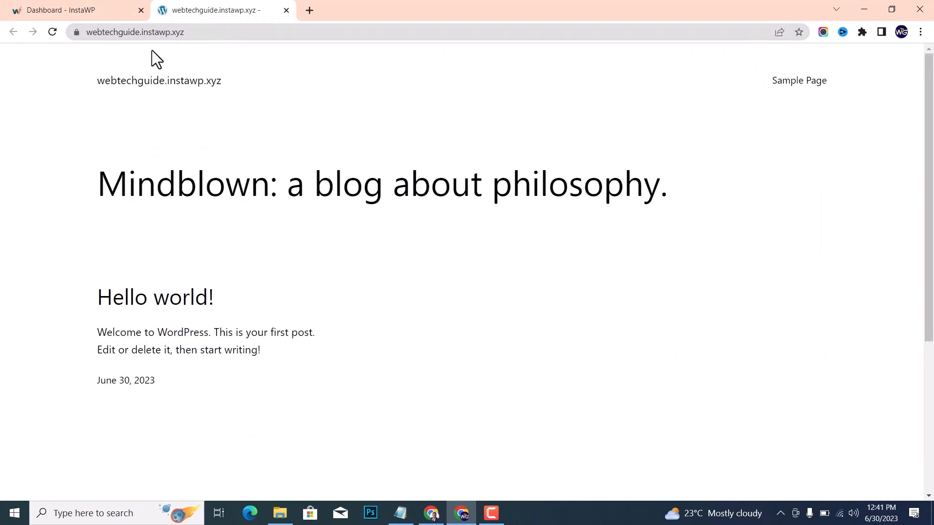
click(60, 6)
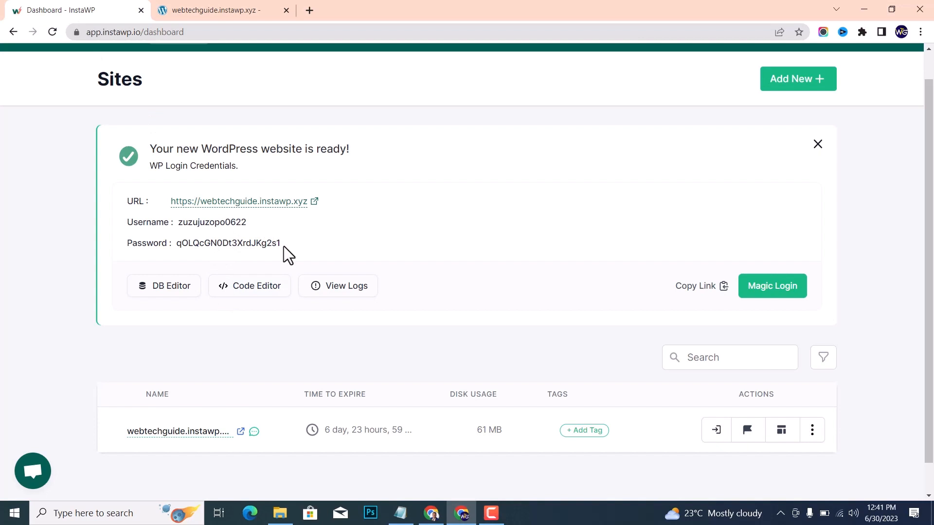
Log in to the new site's WordPress admin with Magic Login and bring up its installed plugins
scroll(389, 236, up, 1)
scroll(392, 238, down, 1)
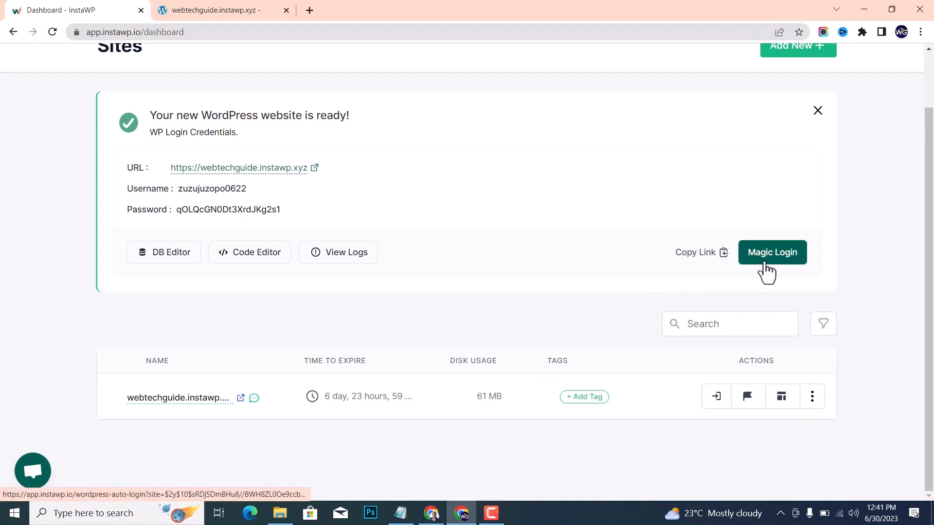
click(766, 267)
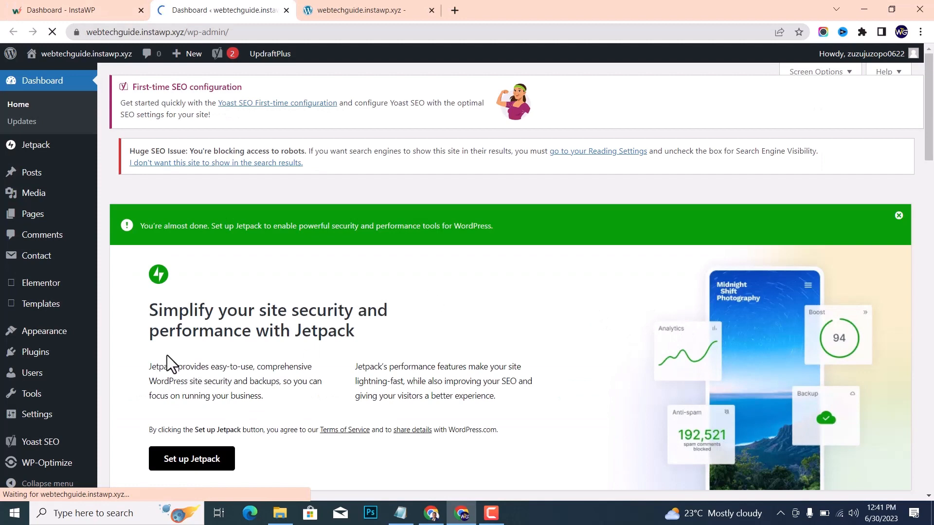
scroll(32, 372, down, 2)
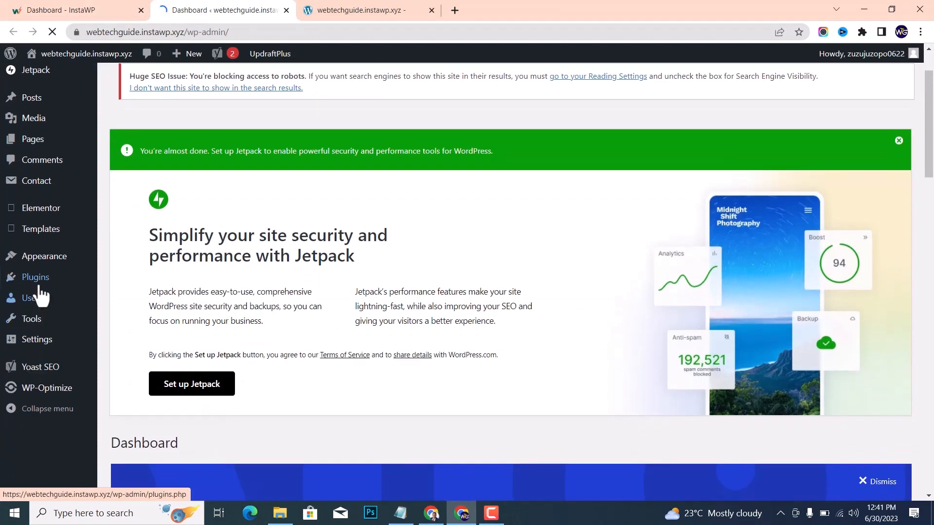
scroll(224, 246, down, 7)
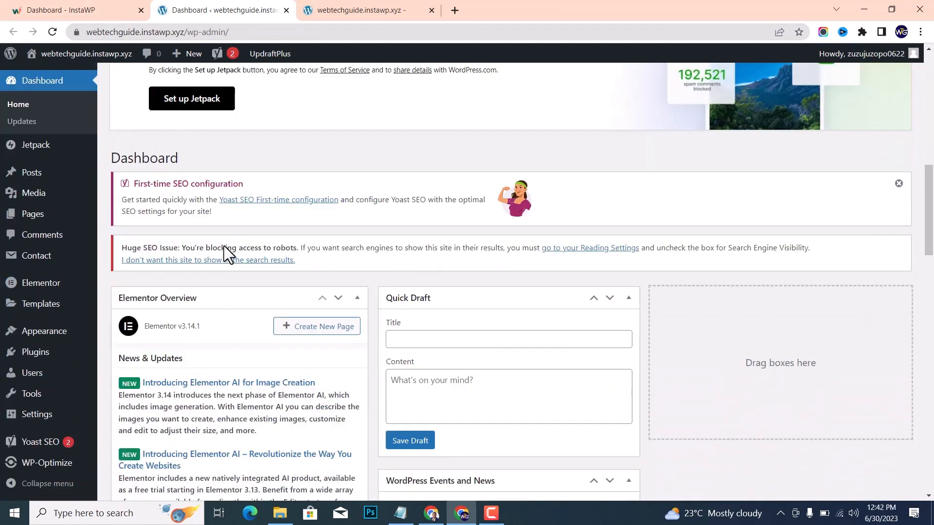
click(33, 355)
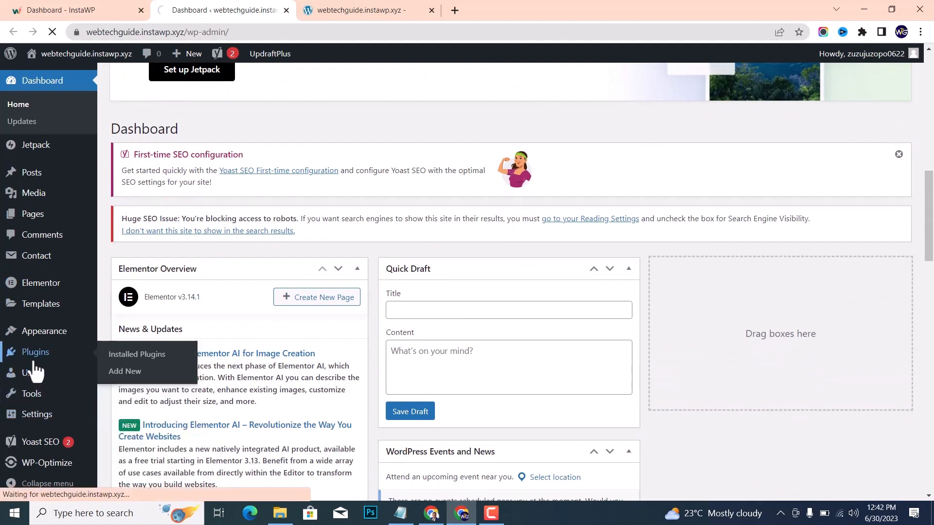
scroll(348, 134, up, 5)
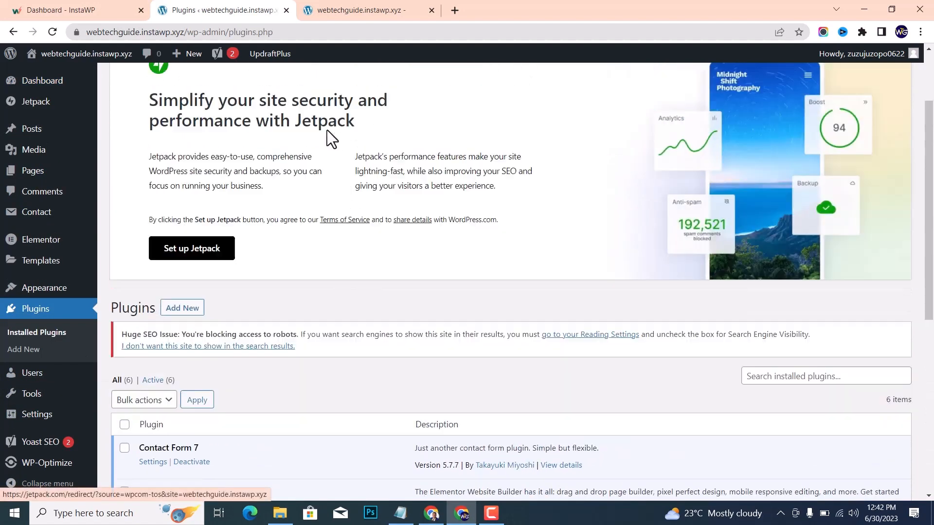